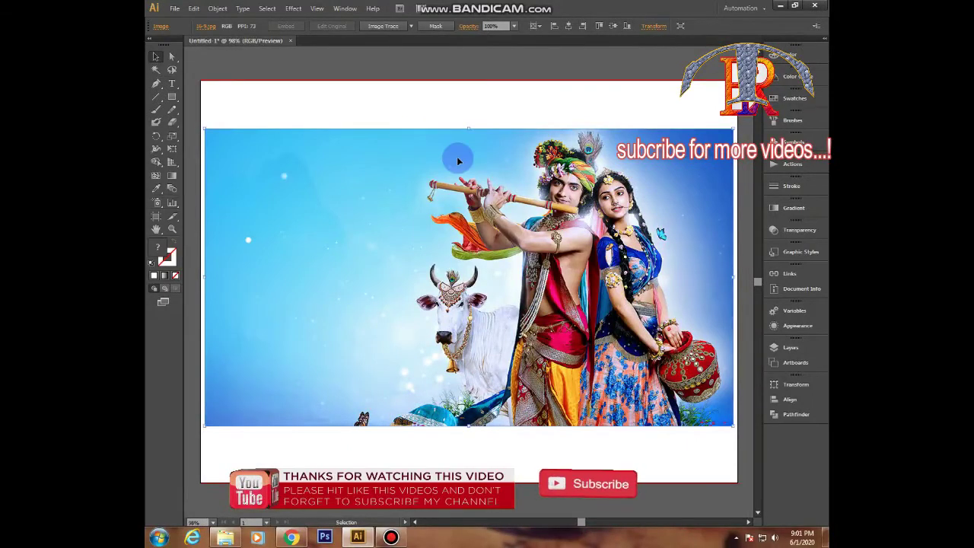
# Step: Trace the selected photo with the High Fidelity Photo Image Trace preset
pyautogui.click(411, 26)
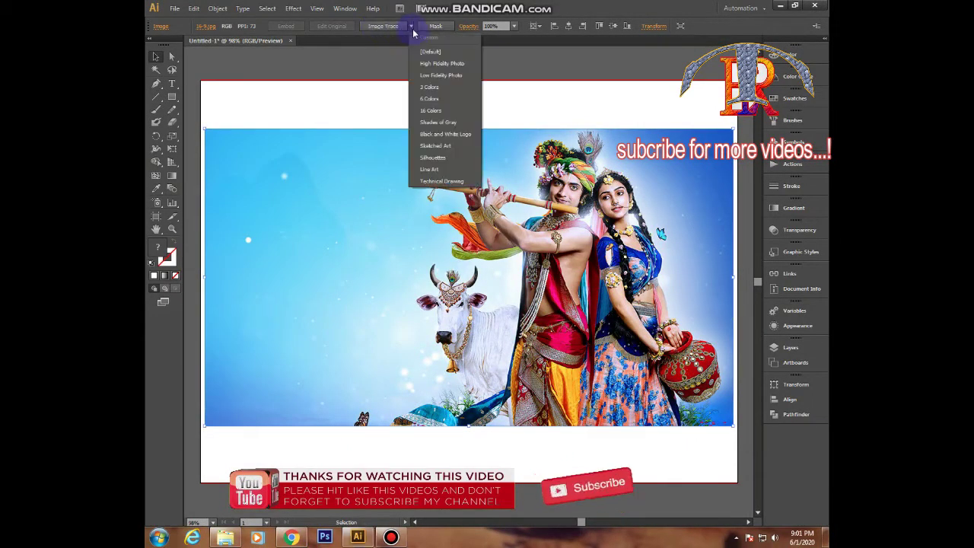
pyautogui.click(470, 62)
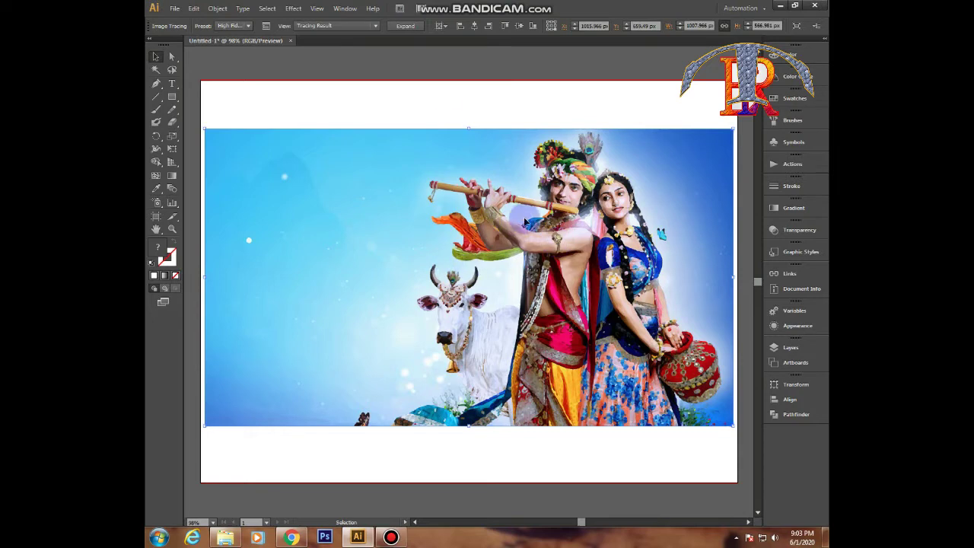
# Step: Undo the High Fidelity trace and retrace the photo with the Low Fidelity Photo preset
pyautogui.hotkey('ctrl', 'z')
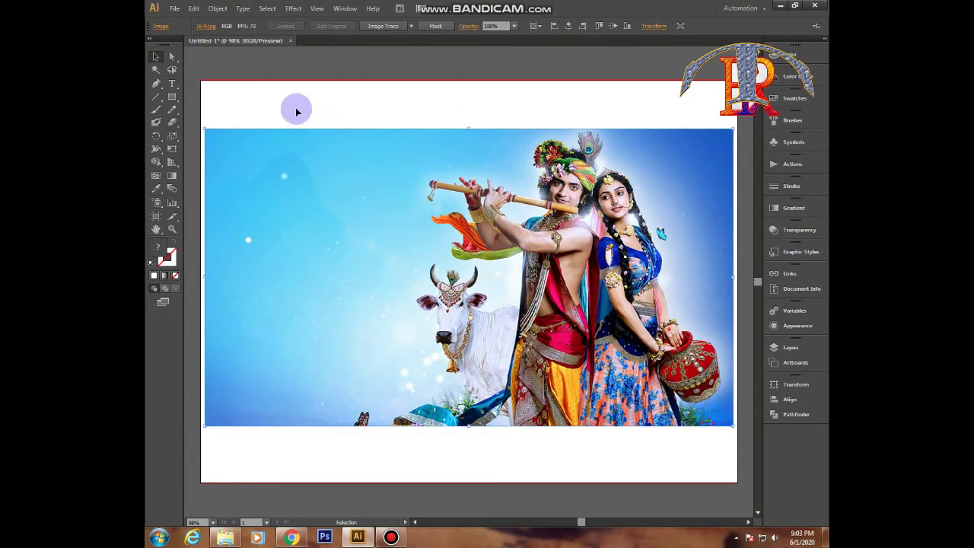
pyautogui.click(411, 26)
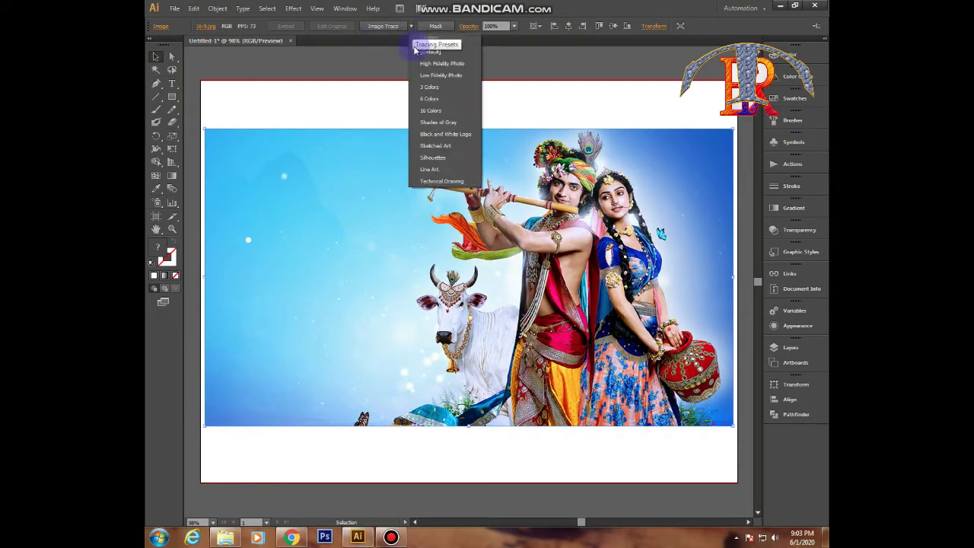
pyautogui.click(467, 75)
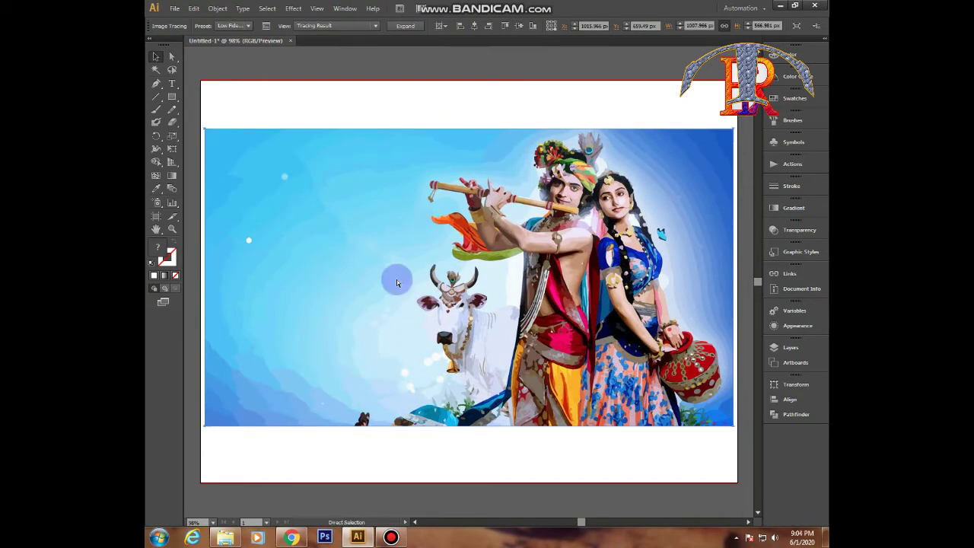
# Step: Dismiss the accidental save dialog and undo back to the original untraced photo
pyautogui.hotkey('ctrl', 's')
pyautogui.press('Escape')
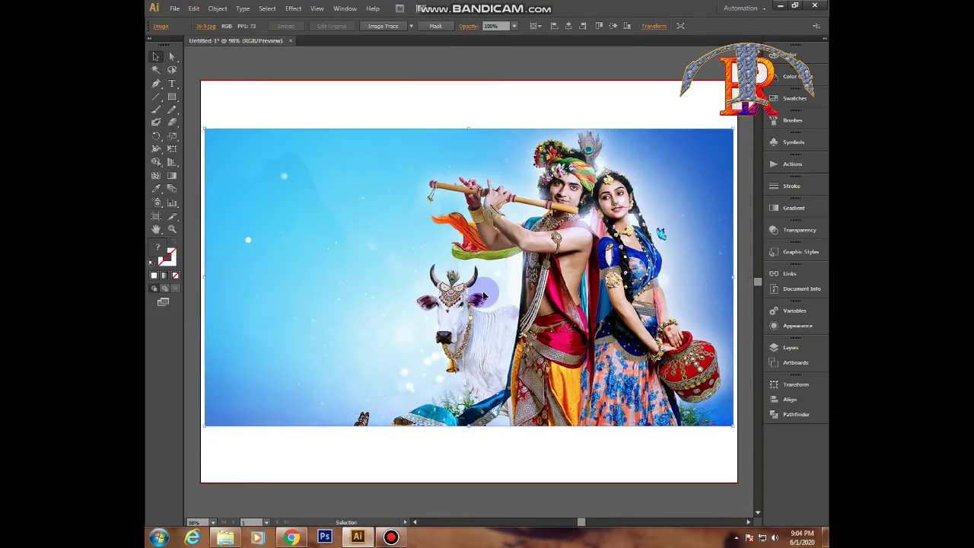
pyautogui.press('v')
pyautogui.hotkey('ctrl', 'z')
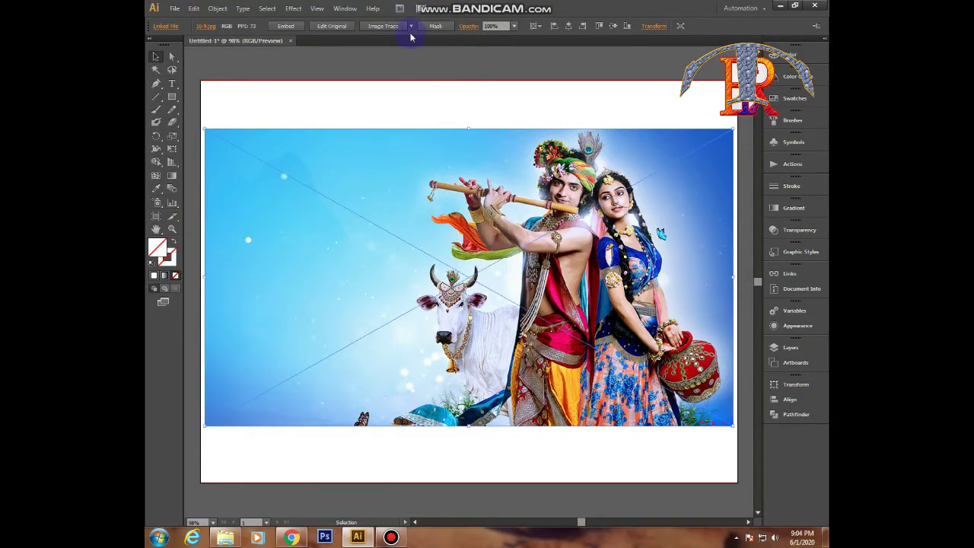
# Step: Try the 3 Colors trace preset, undo it, then retrace the photo with 6 Colors
pyautogui.click(411, 25)
pyautogui.click(442, 91)
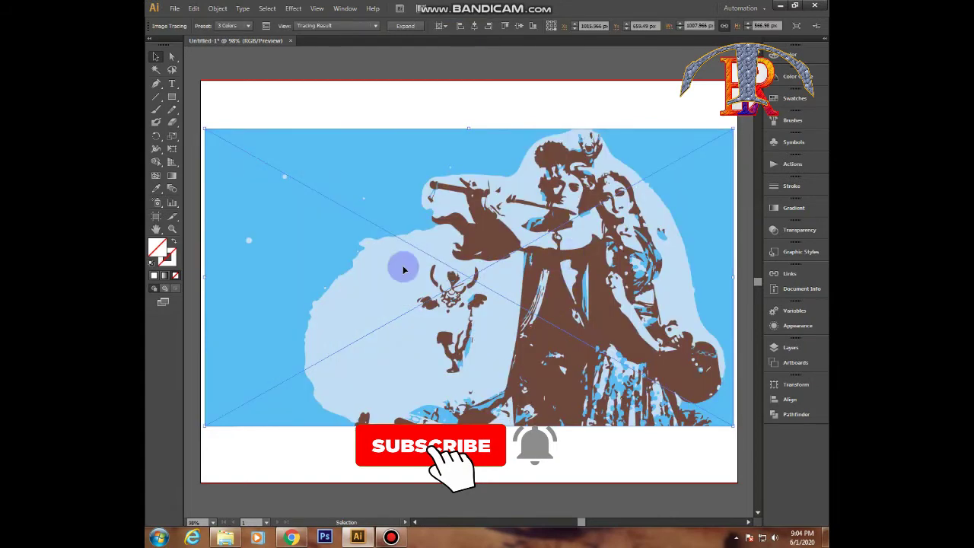
pyautogui.hotkey('ctrl', 'z')
pyautogui.click(411, 26)
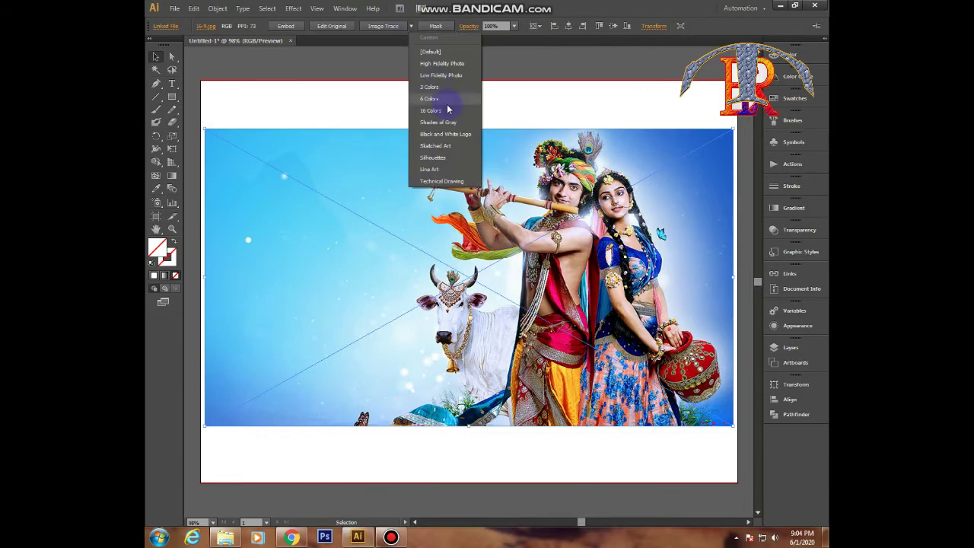
pyautogui.click(430, 99)
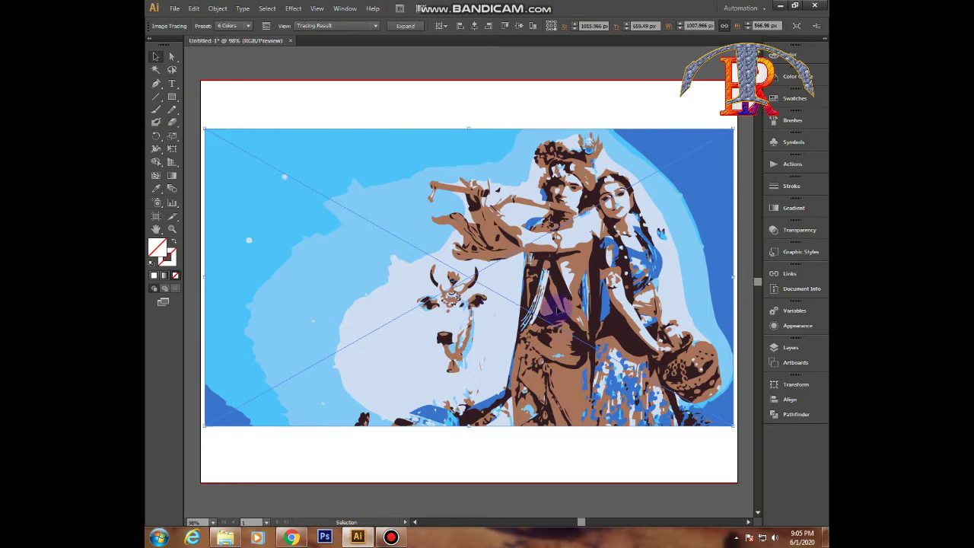
# Step: Undo the 6 Colors trace and retrace the photo with the 16 Colors preset
pyautogui.hotkey('ctrl', 'z')
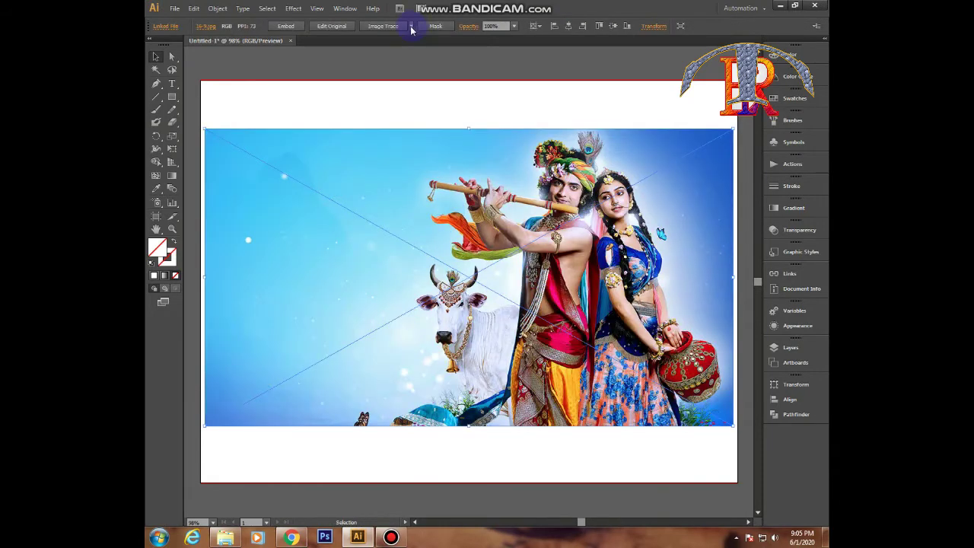
pyautogui.click(411, 26)
pyautogui.click(431, 111)
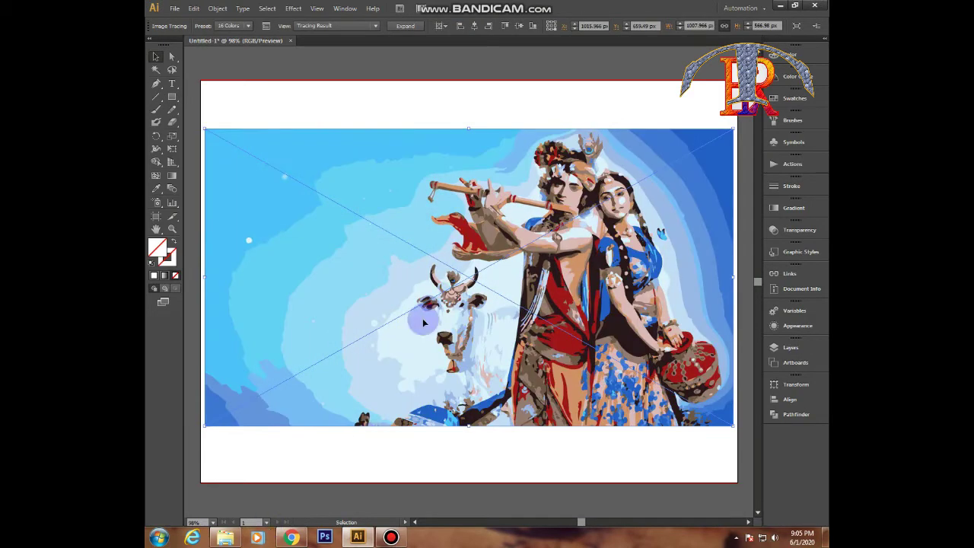
# Step: Undo the 16 Colors trace and retrace the photo with the Shades of Gray preset
pyautogui.press('a')
pyautogui.hotkey('ctrl', 'z')
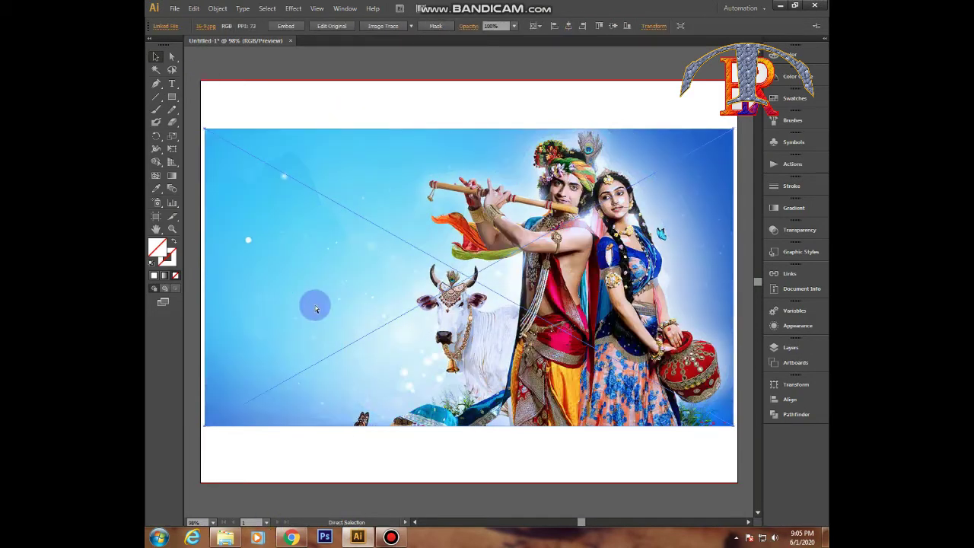
pyautogui.click(411, 26)
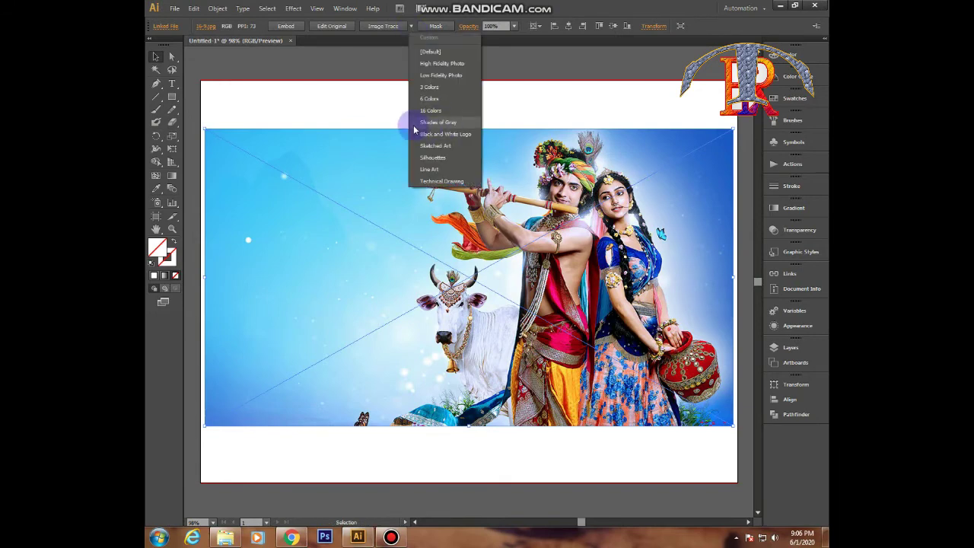
pyautogui.click(409, 124)
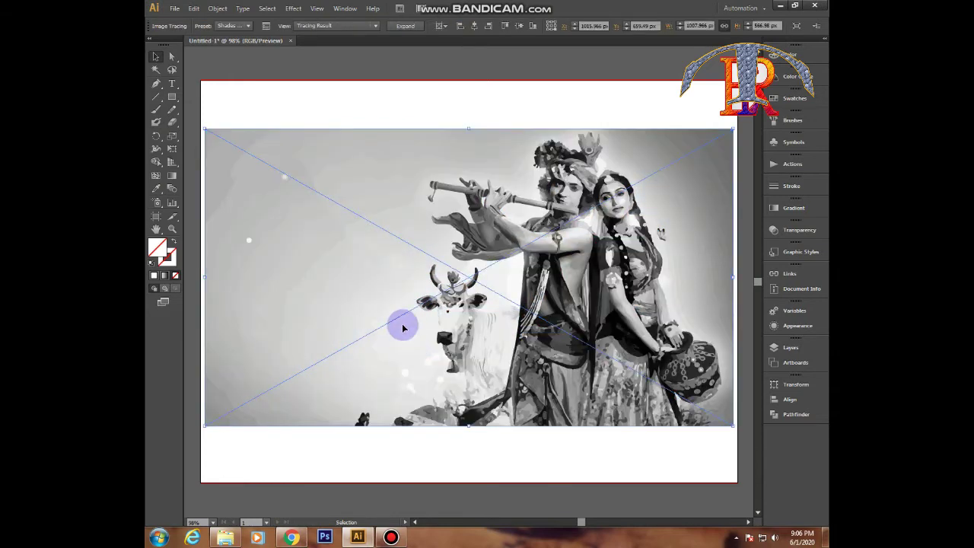
# Step: Undo the grayscale trace and trace the photo with the Black and White Logo preset
pyautogui.hotkey('ctrl', 'z')
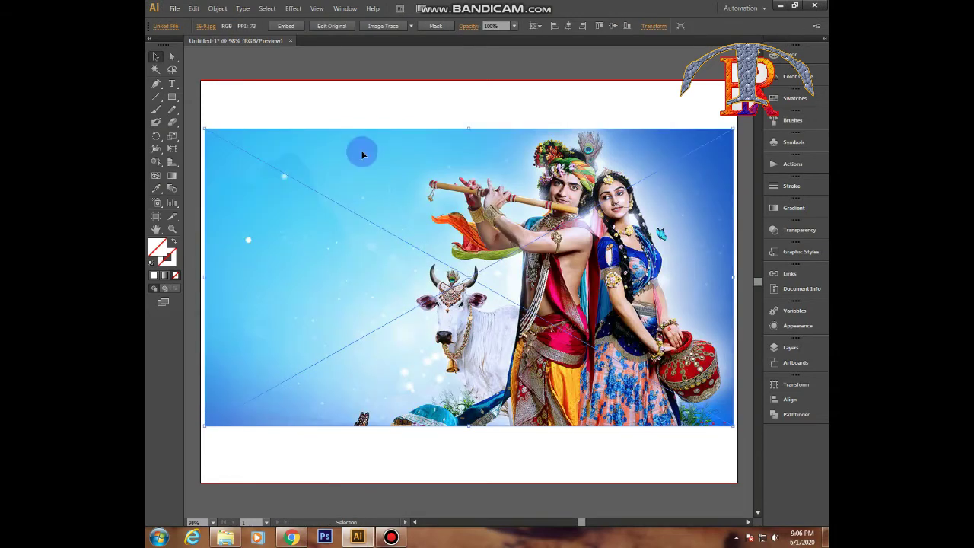
pyautogui.click(411, 26)
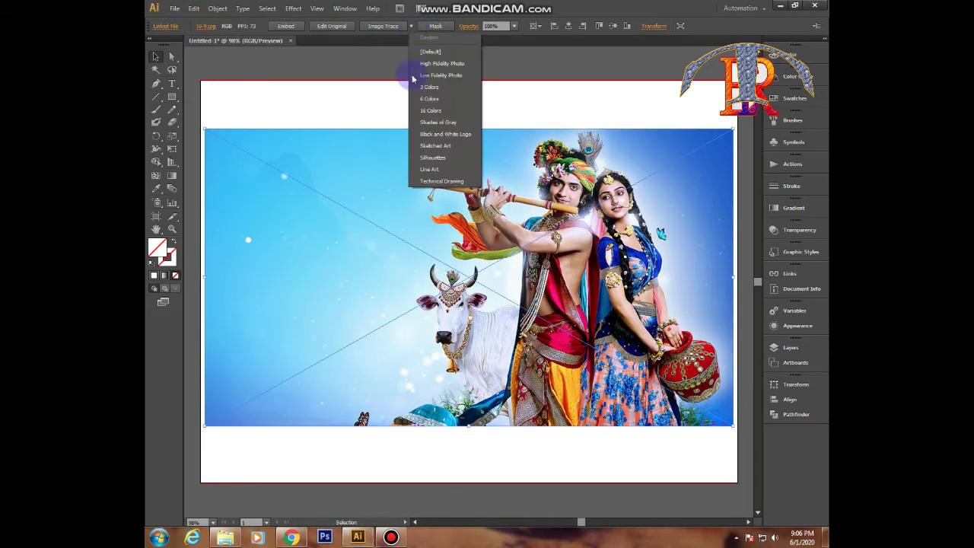
pyautogui.click(445, 134)
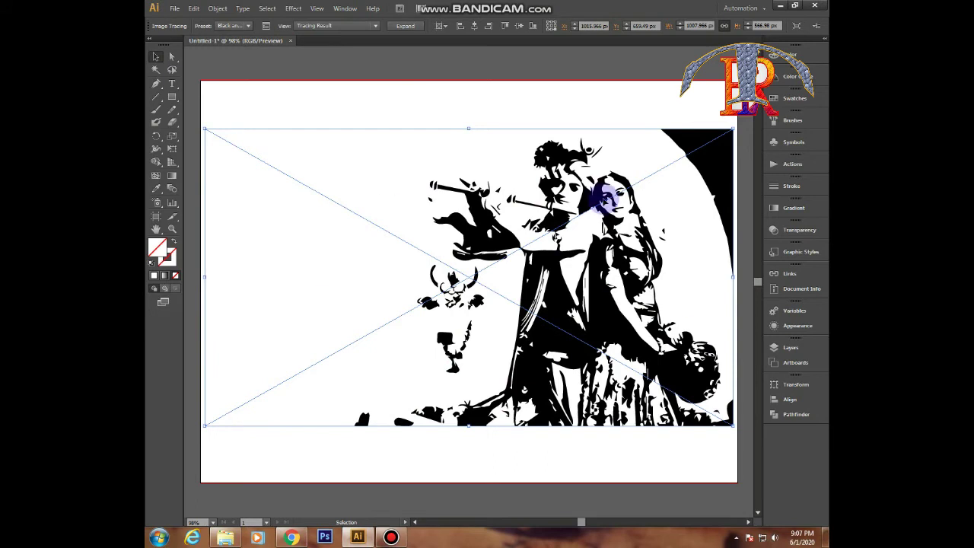
# Step: Undo the logo trace and trace the photo with the Sketched Art preset
pyautogui.hotkey('ctrl', 'z')
pyautogui.click(411, 26)
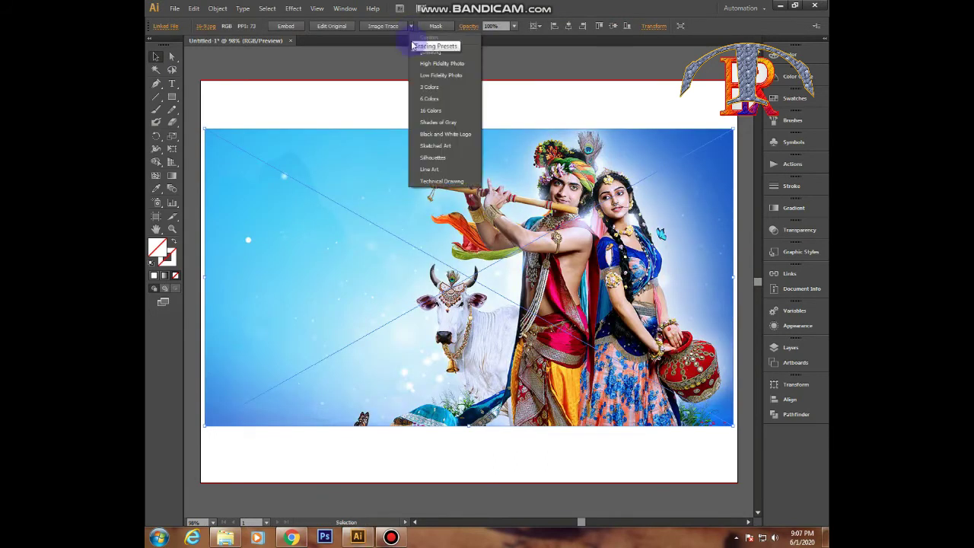
pyautogui.click(472, 147)
pyautogui.click(405, 164)
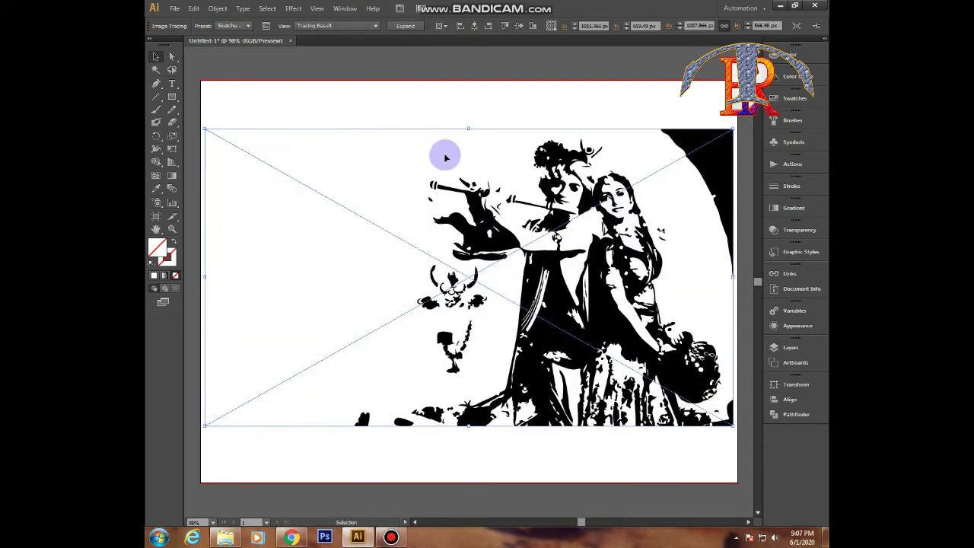
# Step: Undo the Sketched Art trace and trace the photo with the Silhouettes preset
pyautogui.press('a')
pyautogui.hotkey('ctrl', 'z')
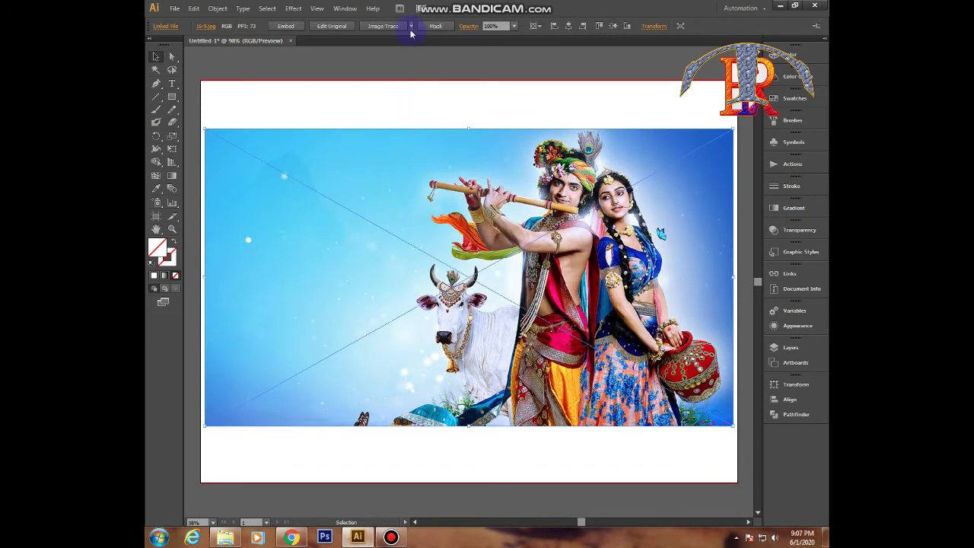
pyautogui.click(411, 26)
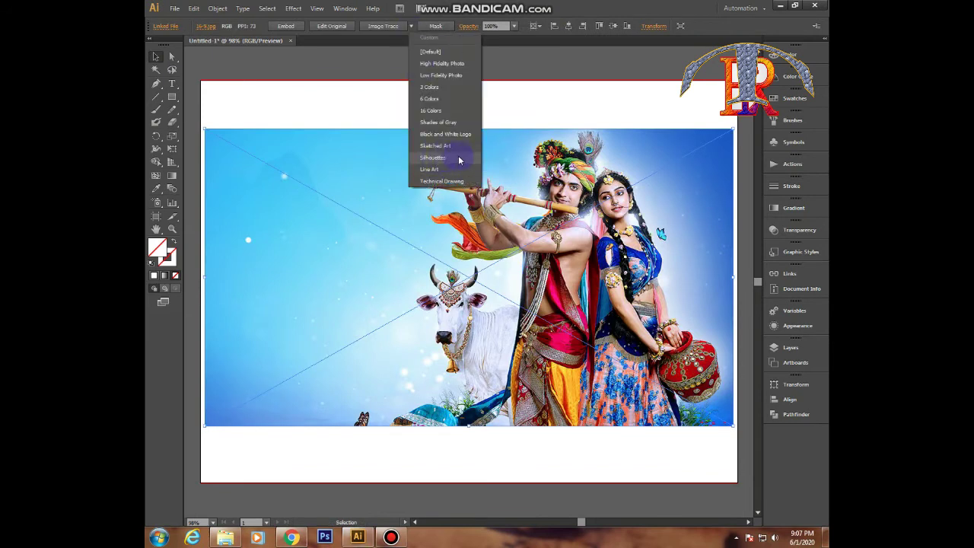
pyautogui.click(452, 162)
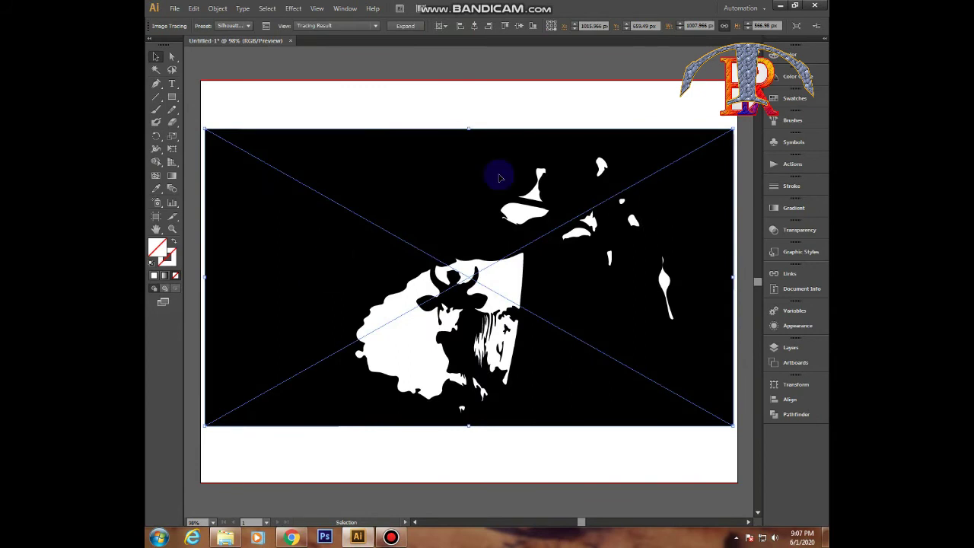
# Step: Undo the Silhouettes trace and trace the photo with the Line Art preset
pyautogui.press('a')
pyautogui.hotkey('ctrl', 'z')
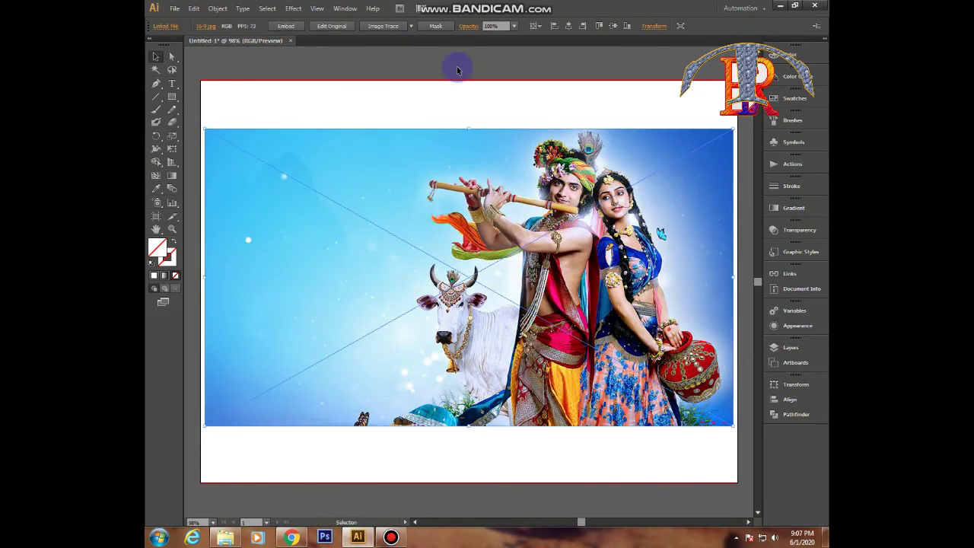
pyautogui.click(411, 26)
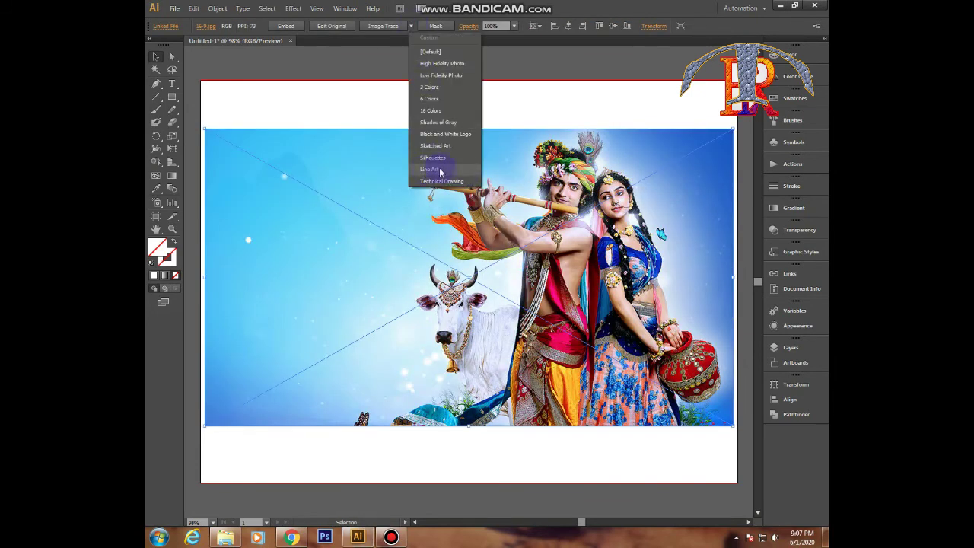
pyautogui.click(438, 169)
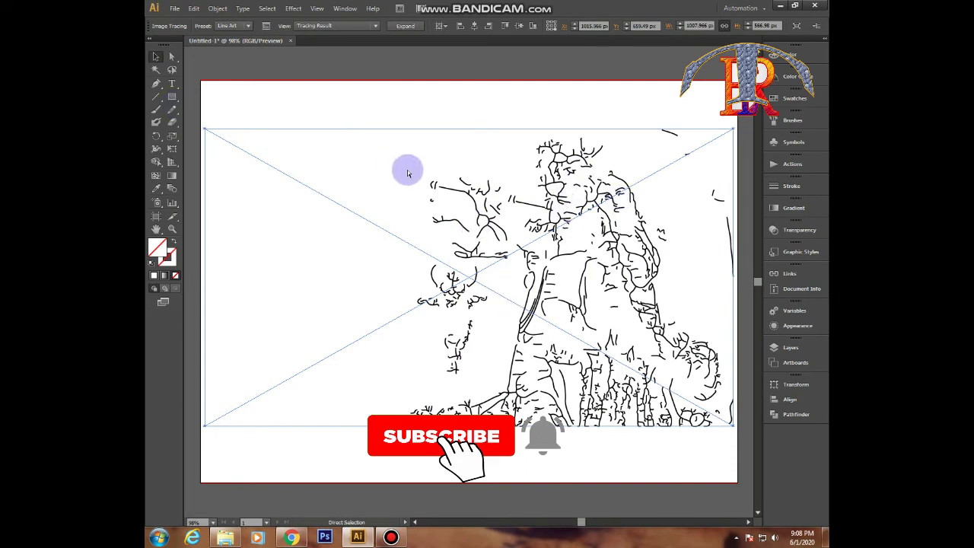
# Step: Undo the Line Art trace and trace the photo with the Technical Drawing preset
pyautogui.hotkey('ctrl', 'z')
pyautogui.click(411, 26)
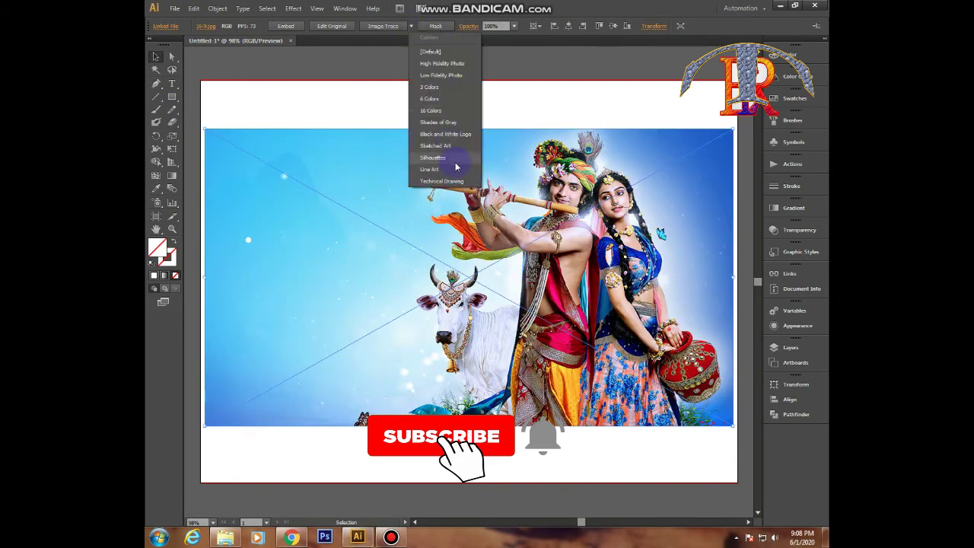
pyautogui.click(404, 174)
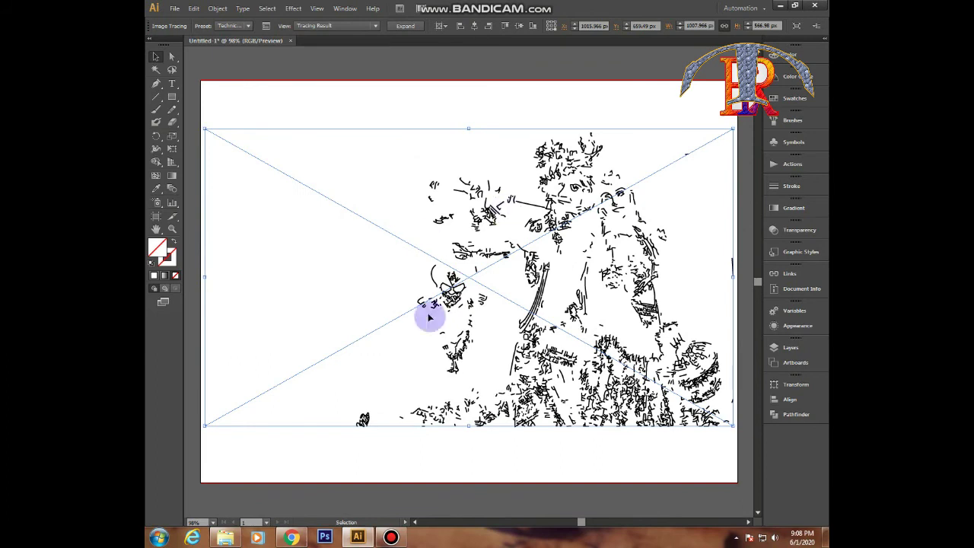
# Step: Undo Technical Drawing, trace with the [Default] preset, then undo back to the colour photo
pyautogui.hotkey('ctrl', 'z')
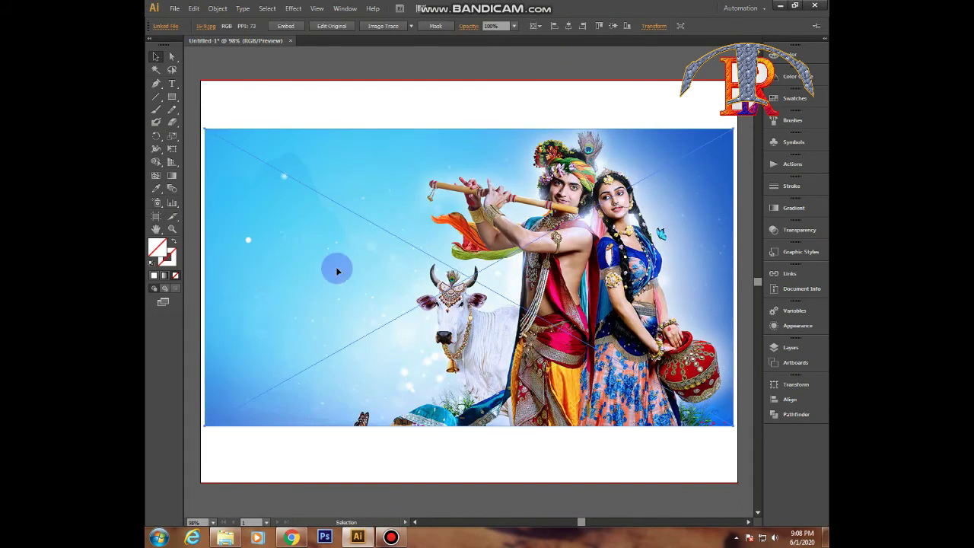
pyautogui.click(412, 27)
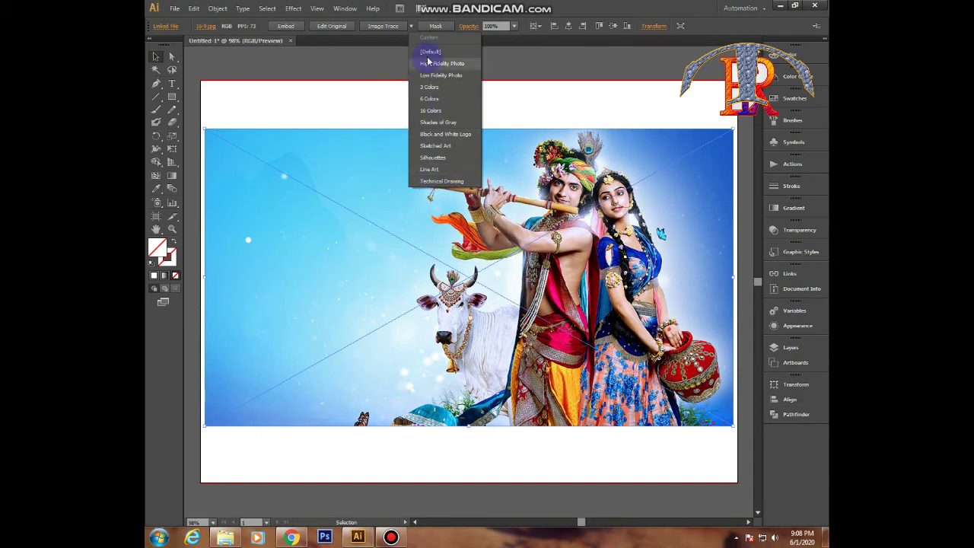
pyautogui.click(431, 51)
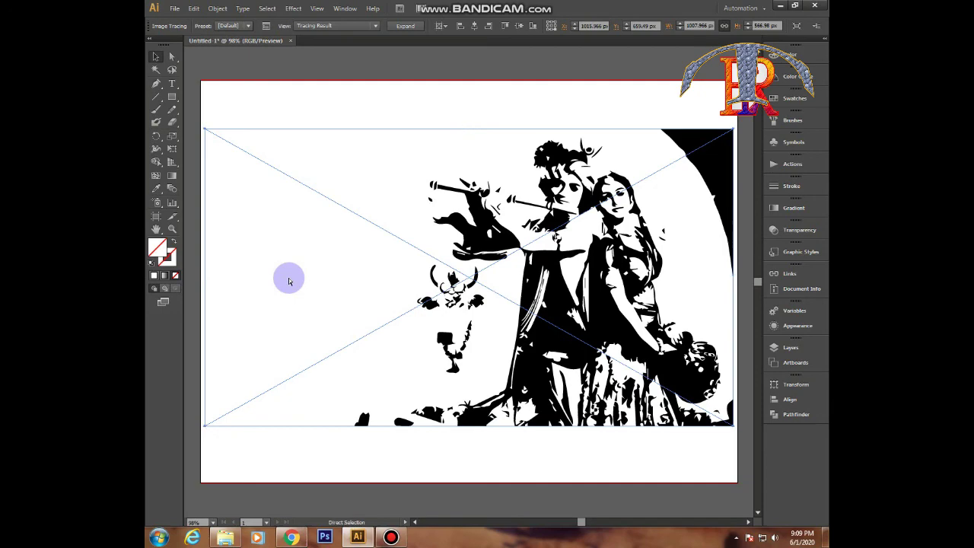
pyautogui.hotkey('ctrl', 'z')
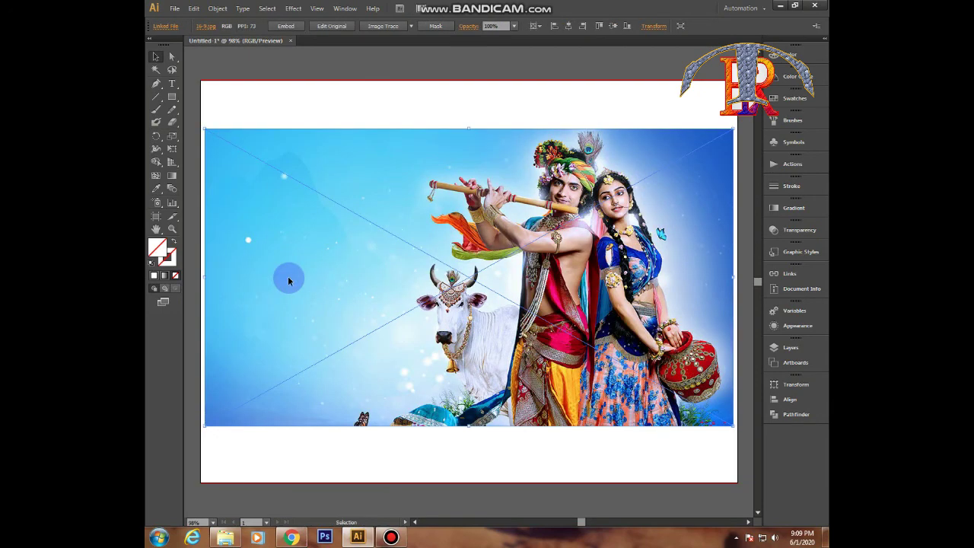